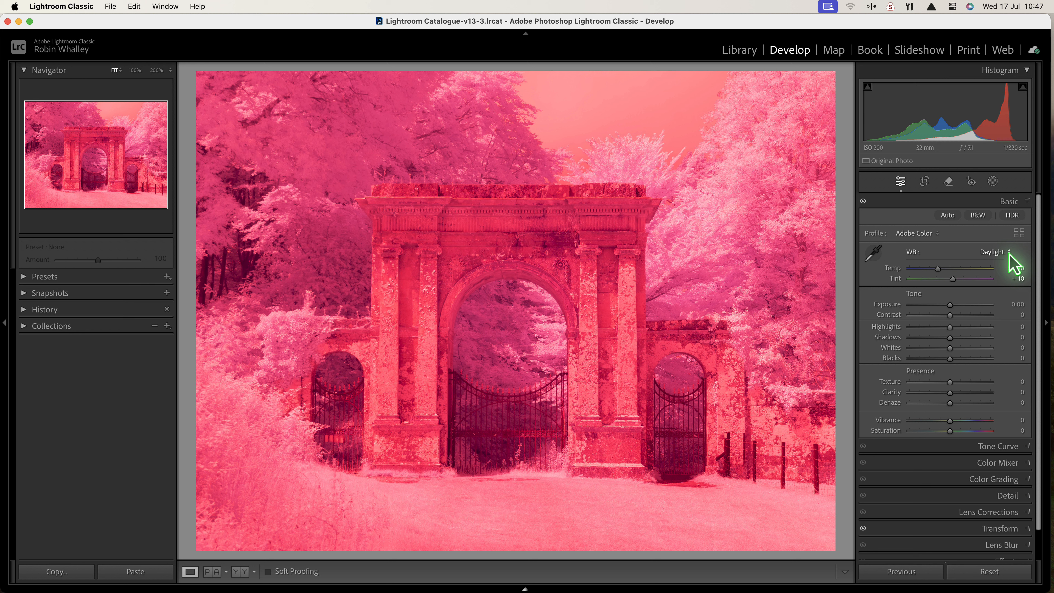
Set the white balance to As Shot, and adjust the tone with Exposure +0.40, Contrast +12, Blacks -39 and lower Highlights
{"action": "left_click", "coordinate": [1010, 252]}
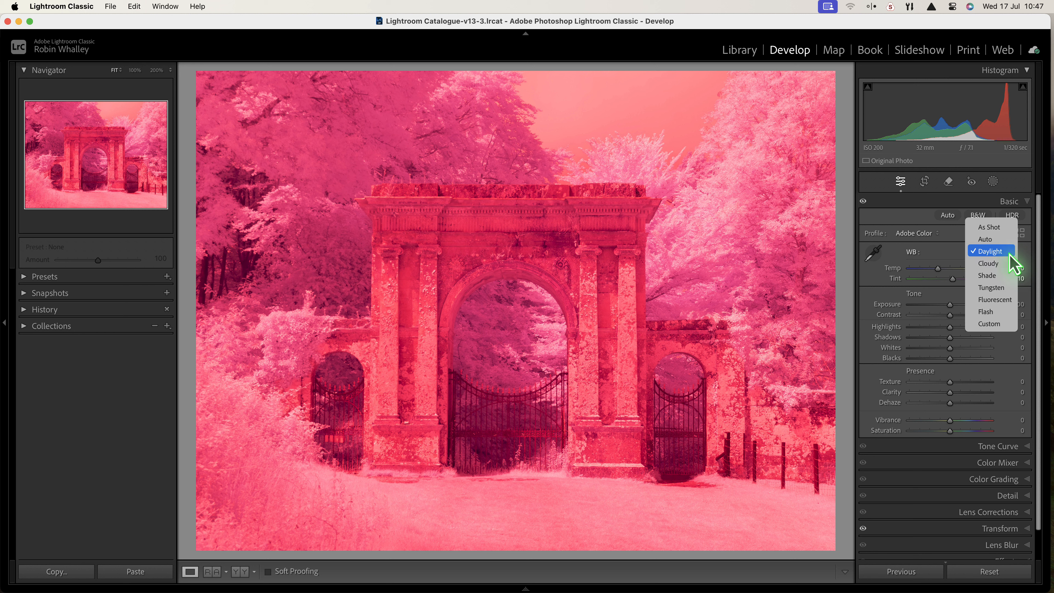
{"action": "left_click", "coordinate": [1002, 228]}
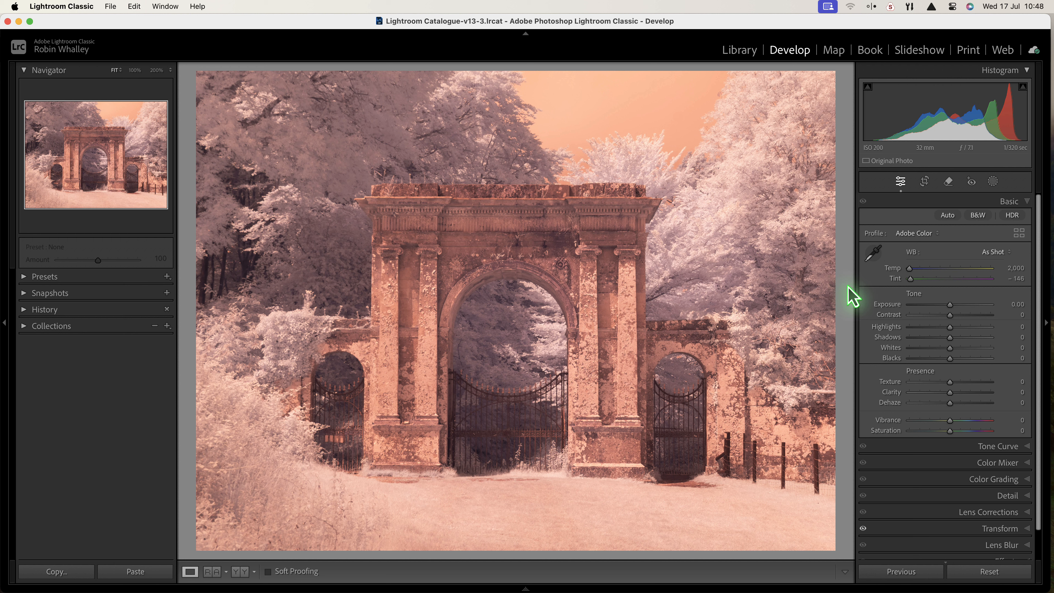
{"action": "left_click_drag", "start_coordinate": [950, 305], "coordinate": [955, 315]}
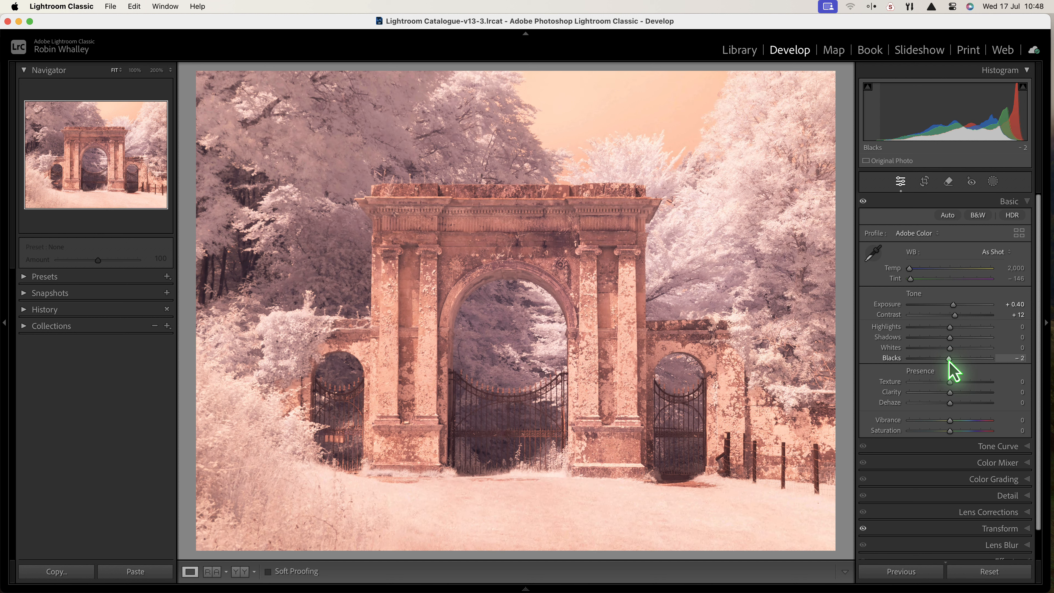
{"action": "left_click_drag", "start_coordinate": [951, 360], "coordinate": [934, 362]}
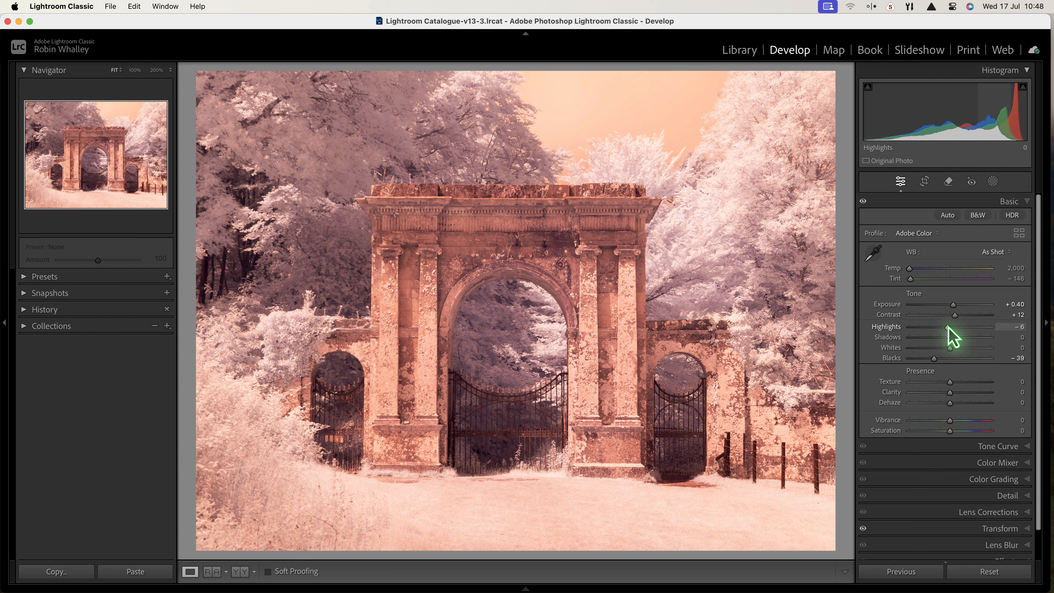
{"action": "left_click_drag", "start_coordinate": [951, 328], "coordinate": [943, 352]}
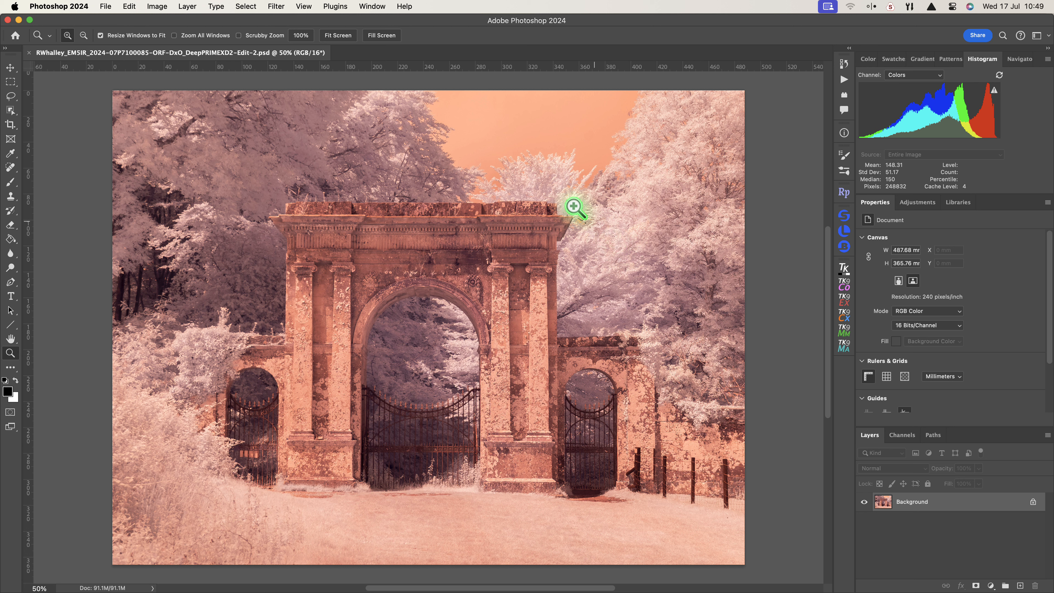
In Photoshop, convert the gateway photo's Background layer into a smart object for re-editable smart filters
{"action": "left_click", "coordinate": [275, 8]}
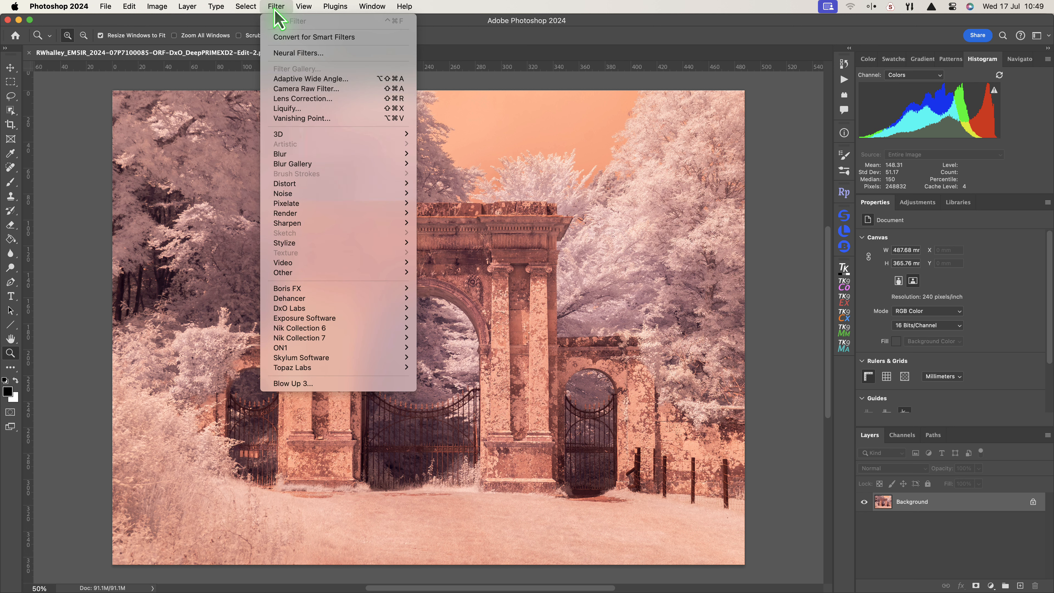
{"action": "left_click", "coordinate": [340, 39]}
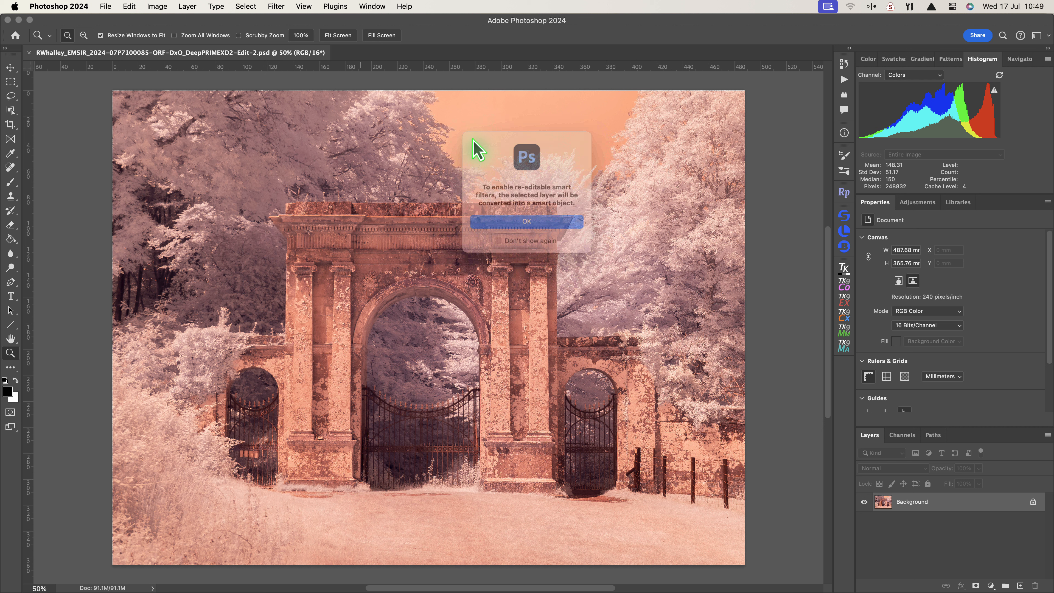
{"action": "left_click", "coordinate": [549, 230]}
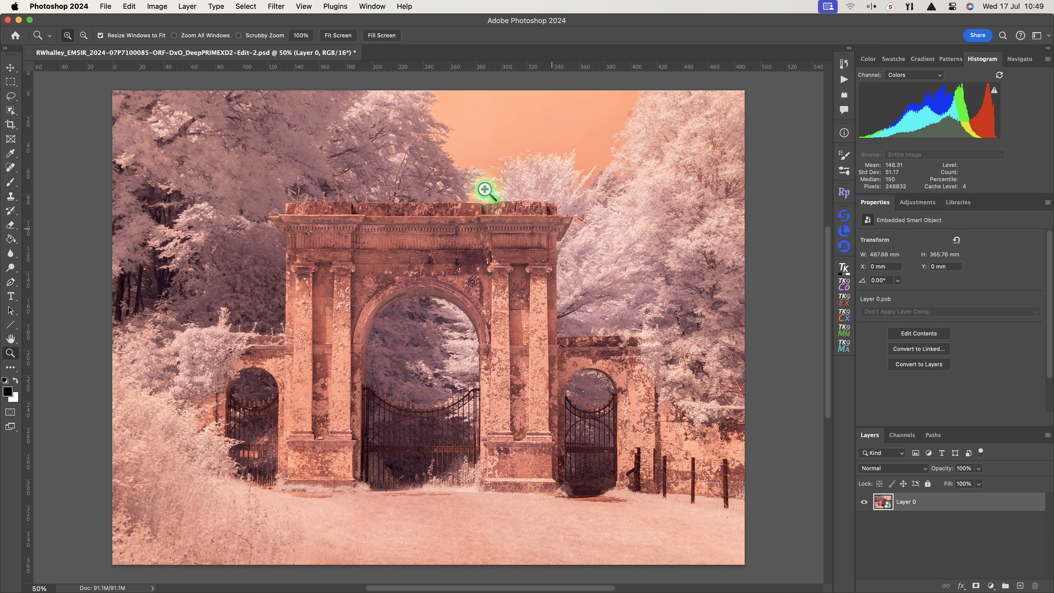
Open the Exposure X7 filter on the smart object layer and reset all its adjustments
{"action": "left_click", "coordinate": [275, 6]}
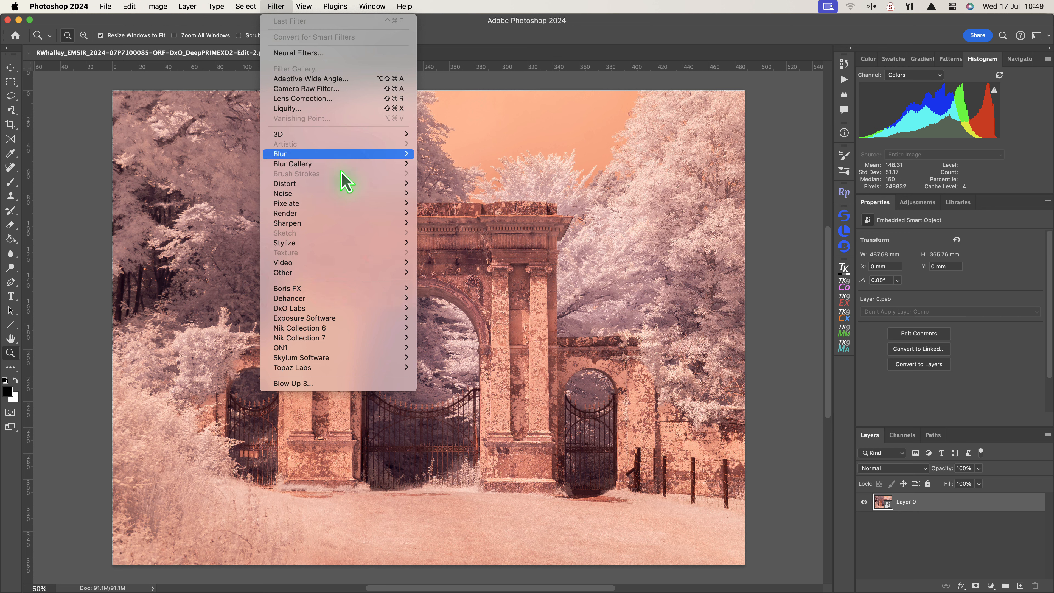
{"action": "mouse_move", "coordinate": [414, 319]}
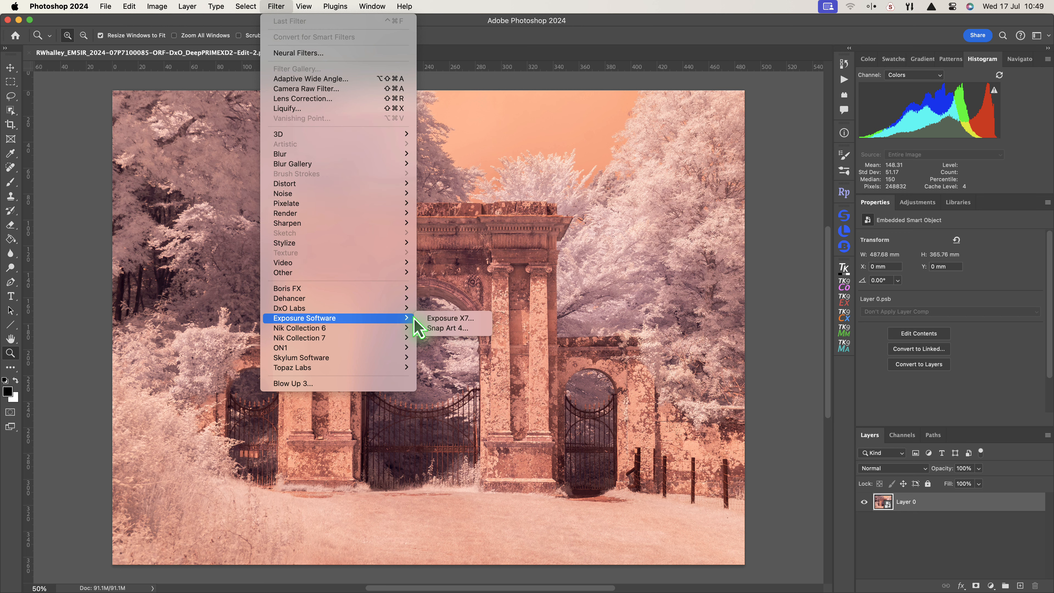
{"action": "left_click", "coordinate": [477, 319]}
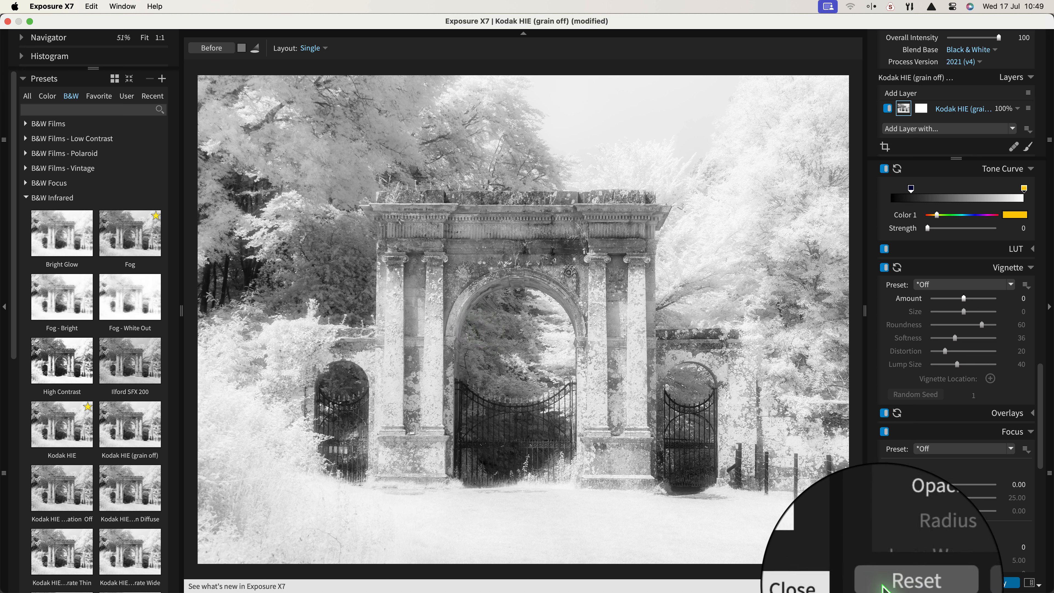
{"action": "left_click", "coordinate": [893, 583]}
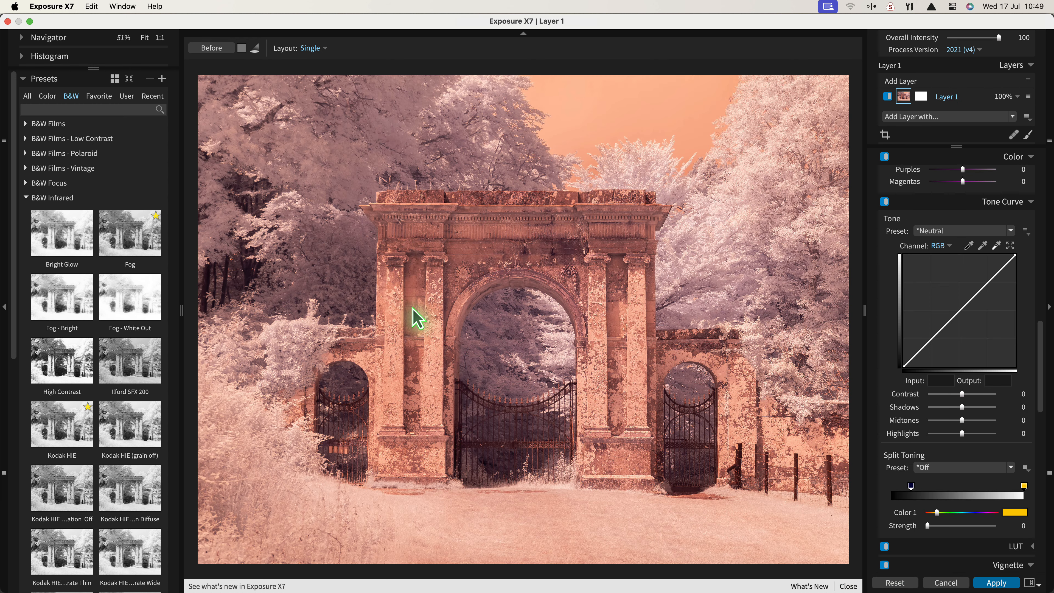
Look through the adjustment sections and try the B&W Infrared presets Fog, Fog - Bright, High Contrast and Ilford SFX 200
{"action": "scroll", "coordinate": [900, 297], "scroll_direction": "up", "scroll_amount": 5}
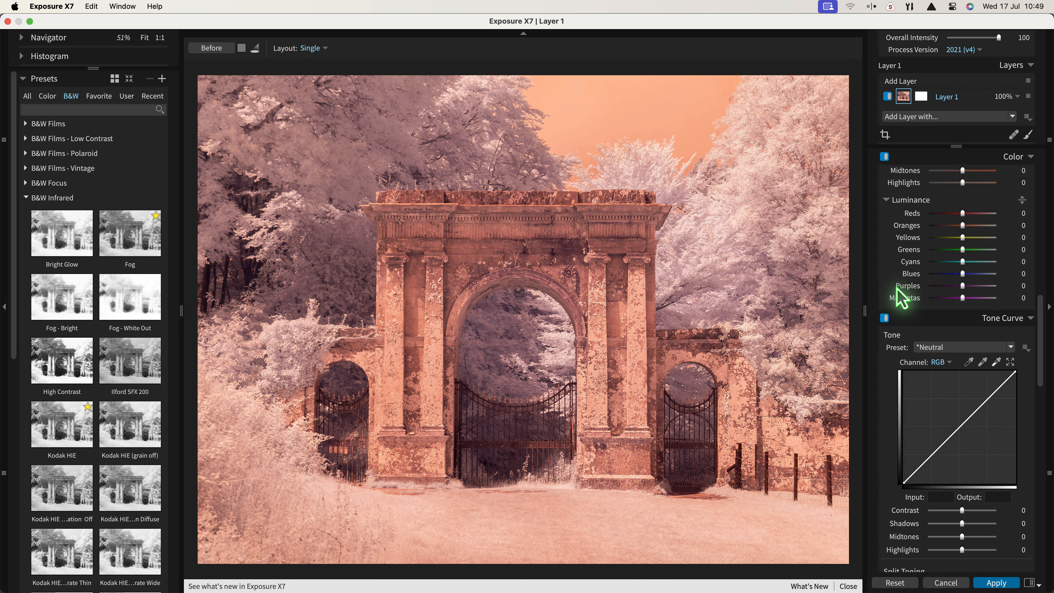
{"action": "scroll", "coordinate": [900, 297], "scroll_direction": "up", "scroll_amount": 10}
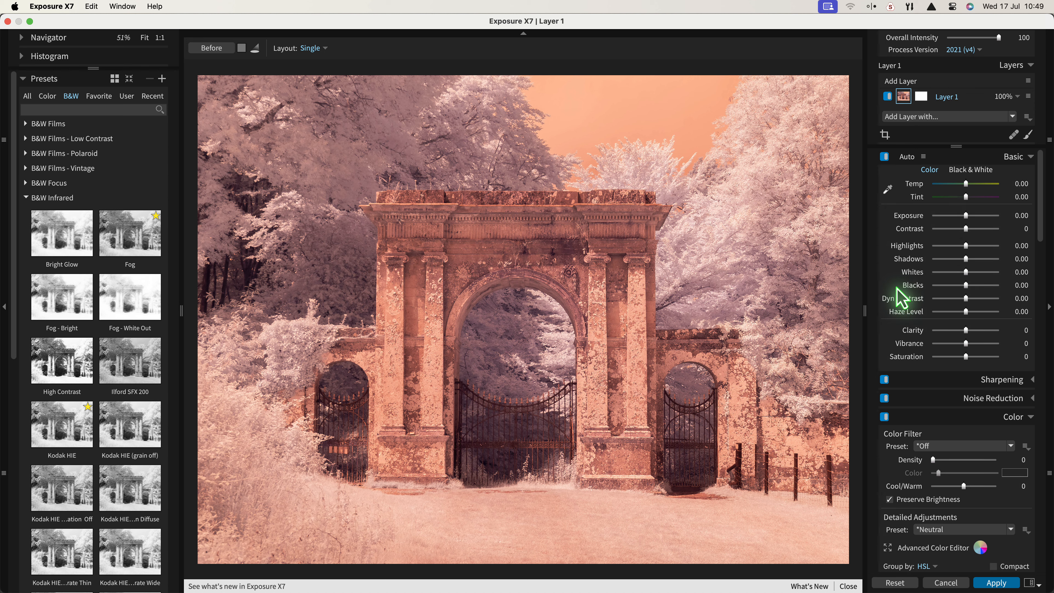
{"action": "scroll", "coordinate": [900, 297], "scroll_direction": "down", "scroll_amount": 12}
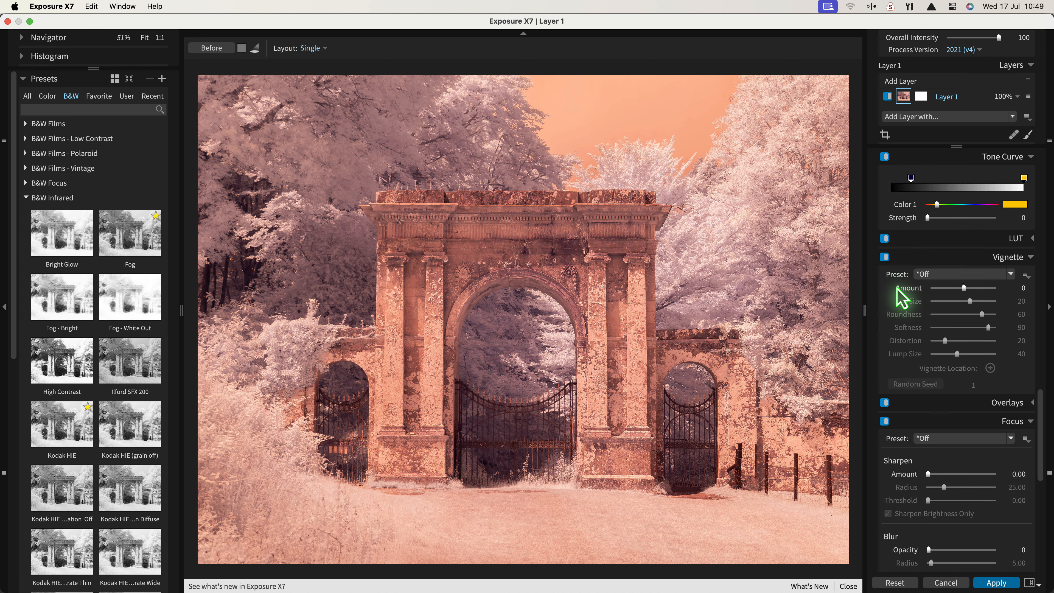
{"action": "scroll", "coordinate": [900, 297], "scroll_direction": "down", "scroll_amount": 6}
{"action": "scroll", "coordinate": [899, 296], "scroll_direction": "up", "scroll_amount": 8}
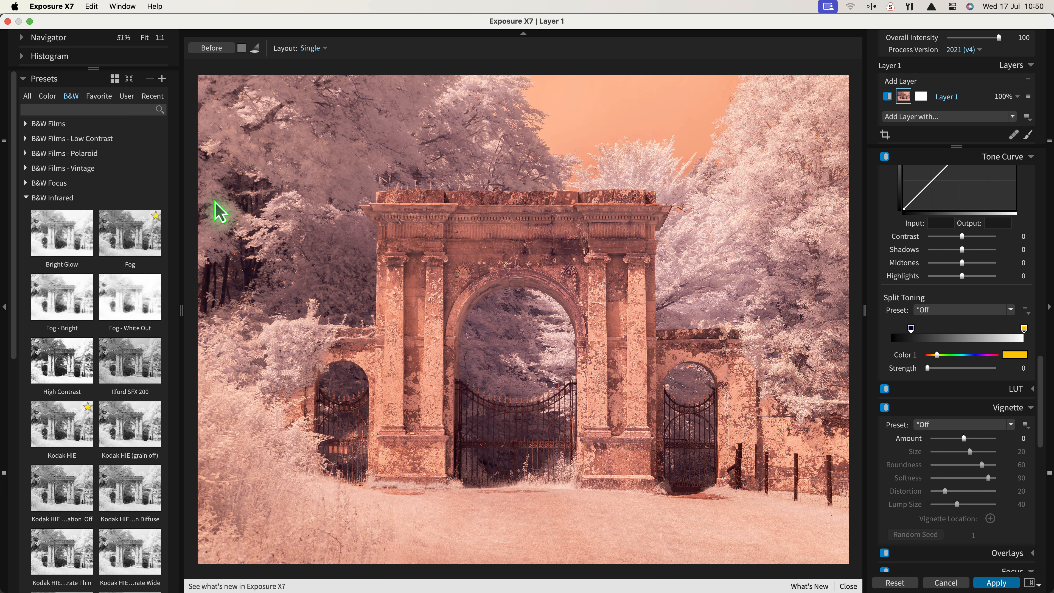
{"action": "left_click", "coordinate": [152, 247]}
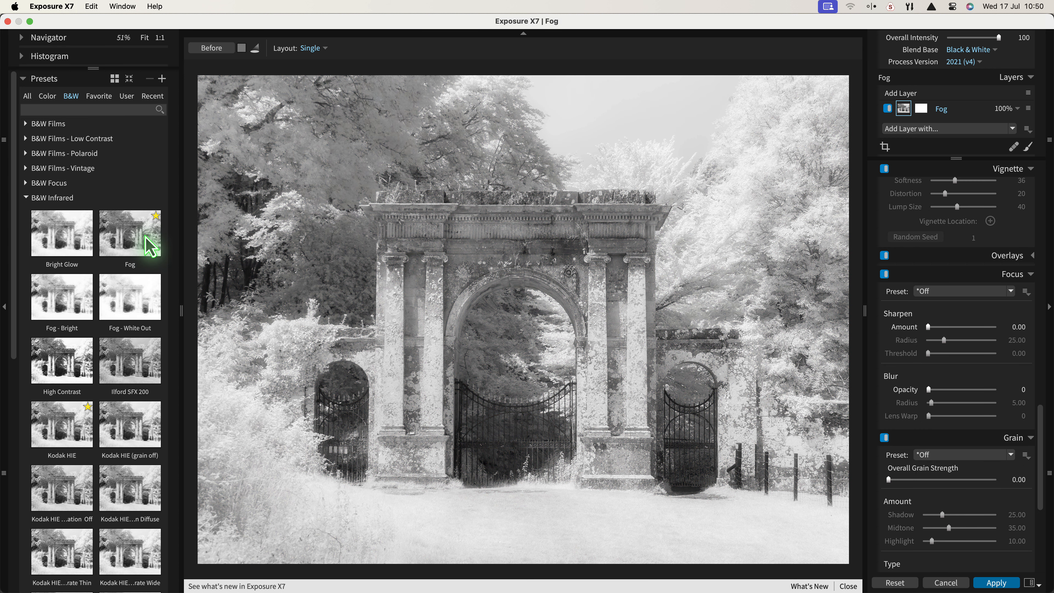
{"action": "left_click", "coordinate": [94, 312]}
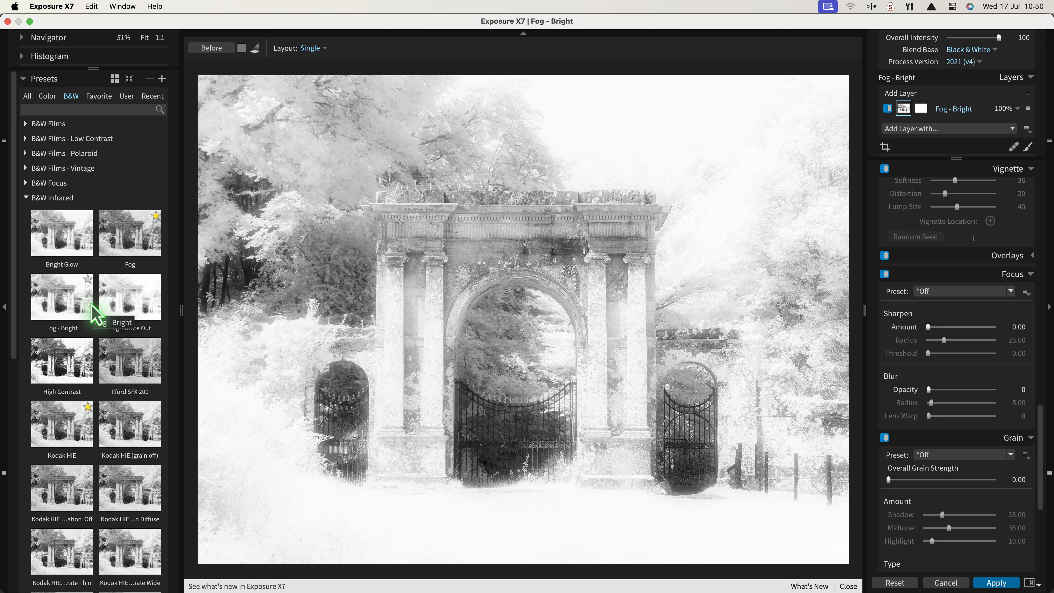
{"action": "left_click", "coordinate": [76, 361]}
{"action": "left_click", "coordinate": [134, 369]}
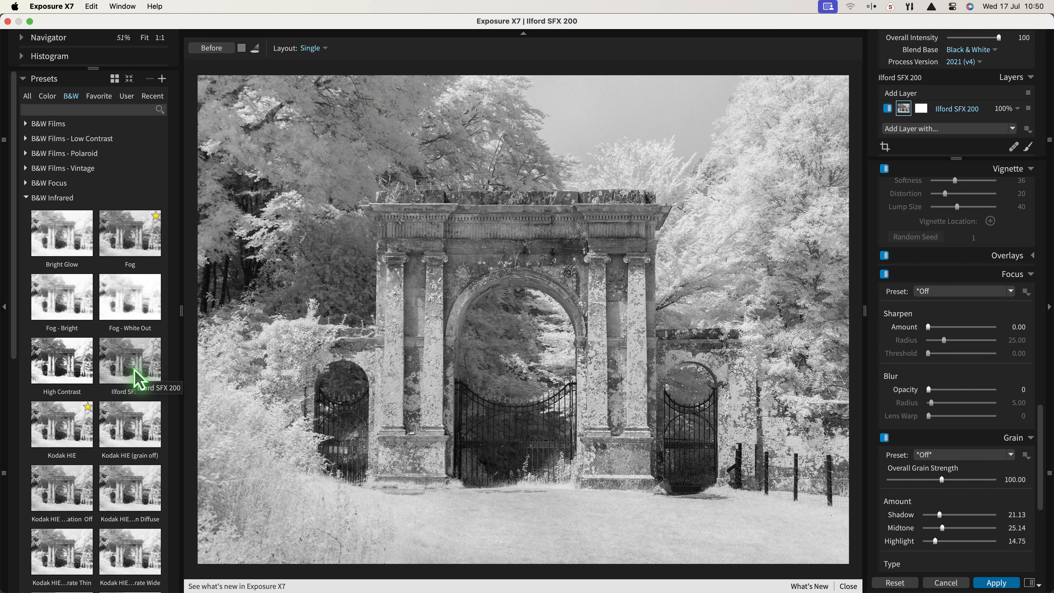
Apply the Kodak HIE (grain off) infrared preset, and change its tone curve to Crush Blacks
{"action": "left_click", "coordinate": [125, 430]}
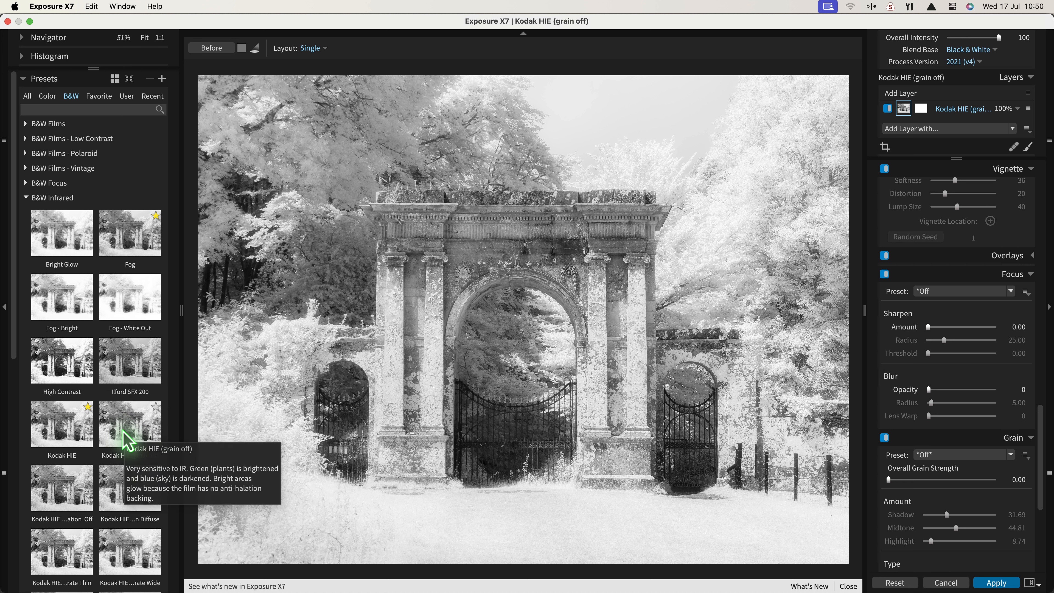
{"action": "left_click", "coordinate": [132, 431]}
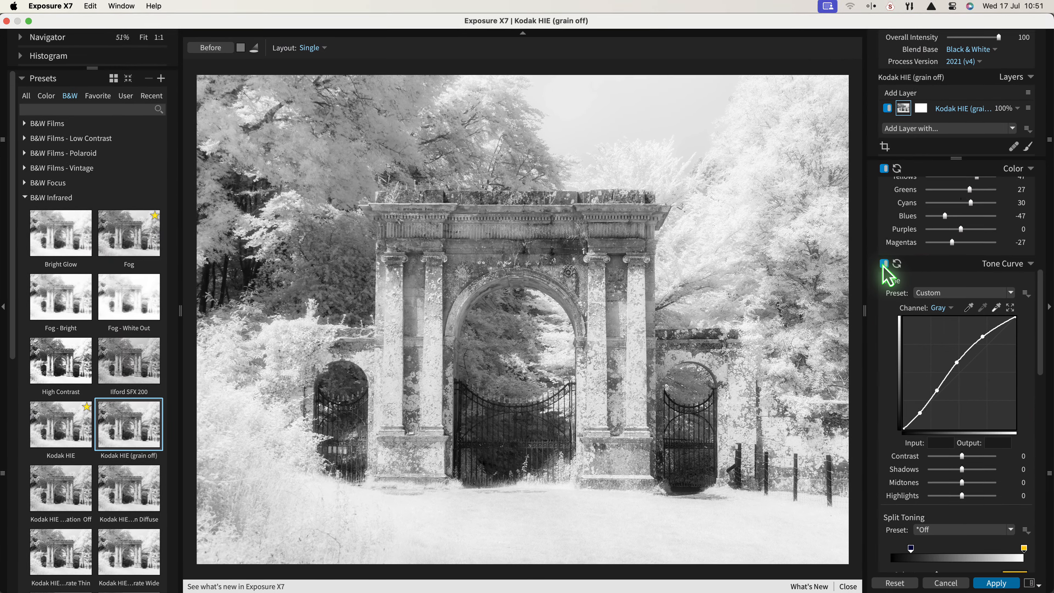
{"action": "left_click", "coordinate": [884, 264]}
{"action": "left_click", "coordinate": [884, 264]}
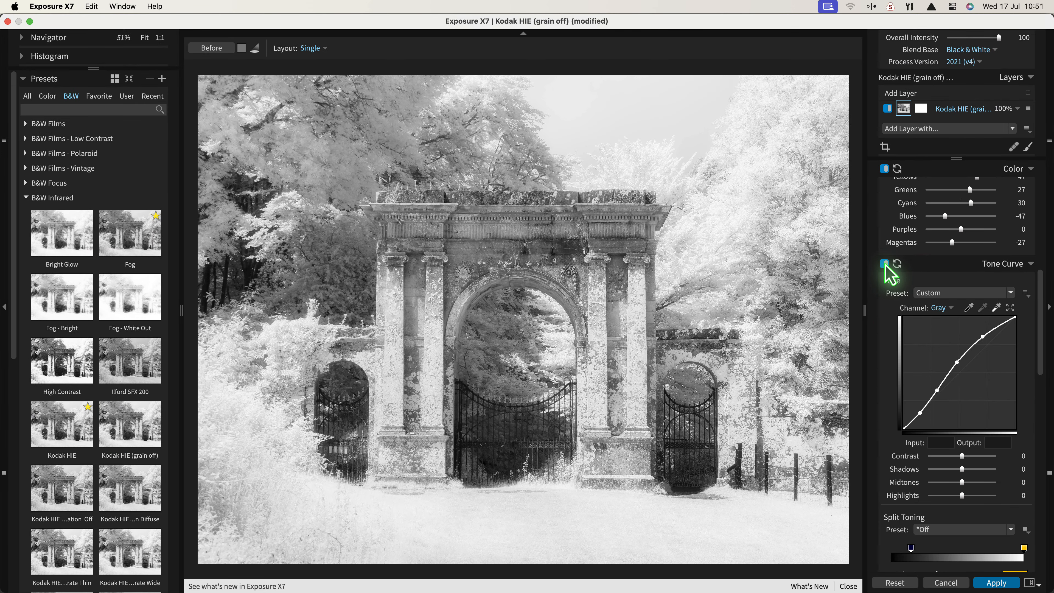
{"action": "left_click", "coordinate": [1010, 293]}
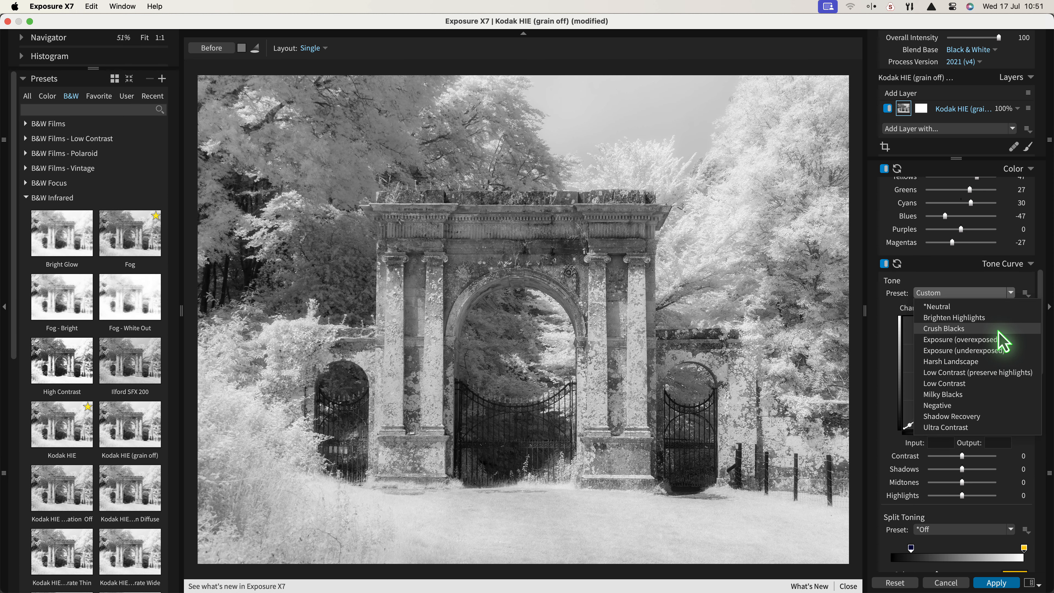
{"action": "left_click", "coordinate": [998, 329]}
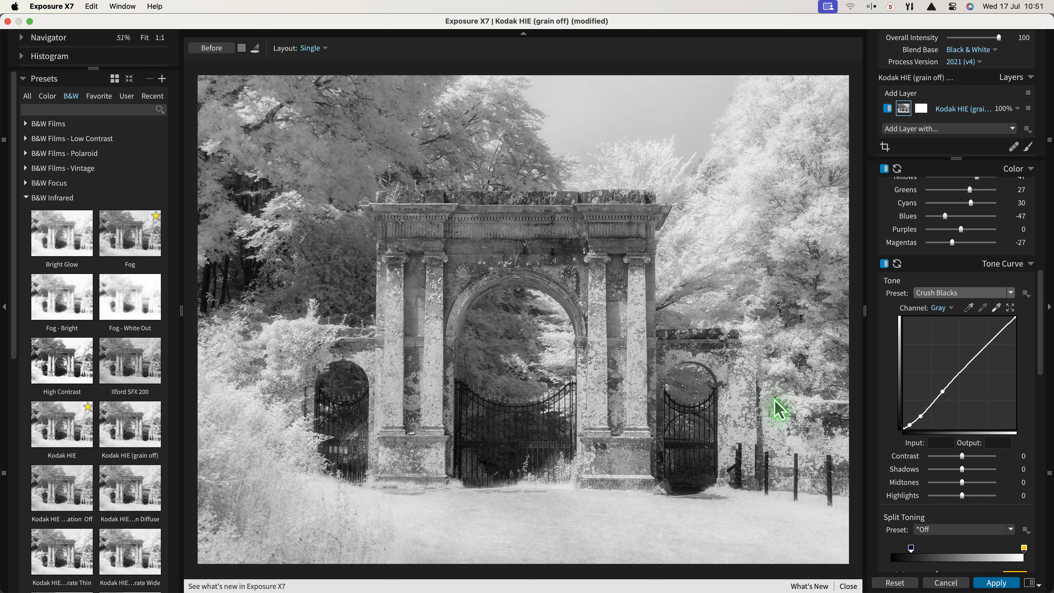
Set the IR Halation Opacity to 66 and Halation Spread to 55.33, and apply the filter to the photo
{"action": "scroll", "coordinate": [998, 475], "scroll_direction": "down", "scroll_amount": 10}
{"action": "scroll", "coordinate": [998, 475], "scroll_direction": "down", "scroll_amount": 8}
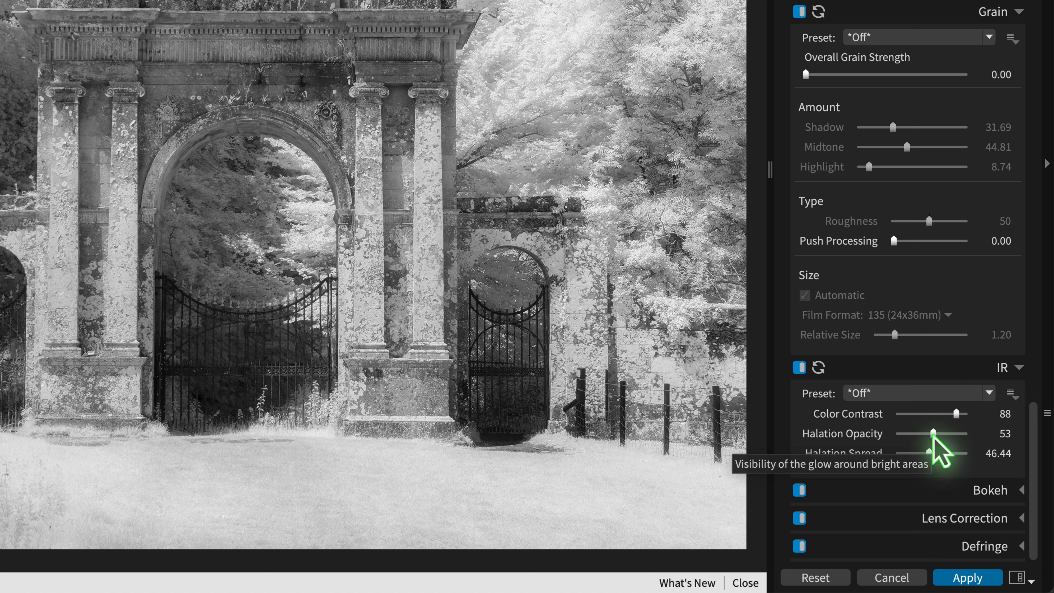
{"action": "mouse_move", "coordinate": [933, 433]}
{"action": "left_mouse_down"}
{"action": "mouse_move", "coordinate": [954, 433]}
{"action": "mouse_move", "coordinate": [931, 454]}
{"action": "mouse_move", "coordinate": [949, 454]}
{"action": "mouse_move", "coordinate": [934, 453]}
{"action": "mouse_move", "coordinate": [947, 434]}
{"action": "left_mouse_up"}
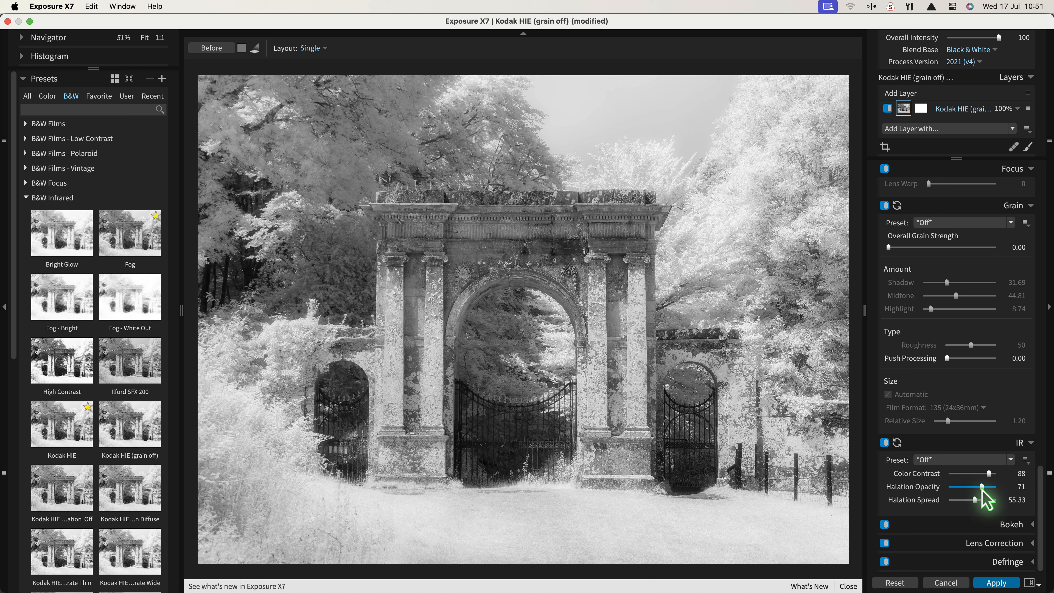
{"action": "mouse_move", "coordinate": [981, 488]}
{"action": "left_mouse_down"}
{"action": "mouse_move", "coordinate": [965, 489]}
{"action": "mouse_move", "coordinate": [981, 500]}
{"action": "left_mouse_up"}
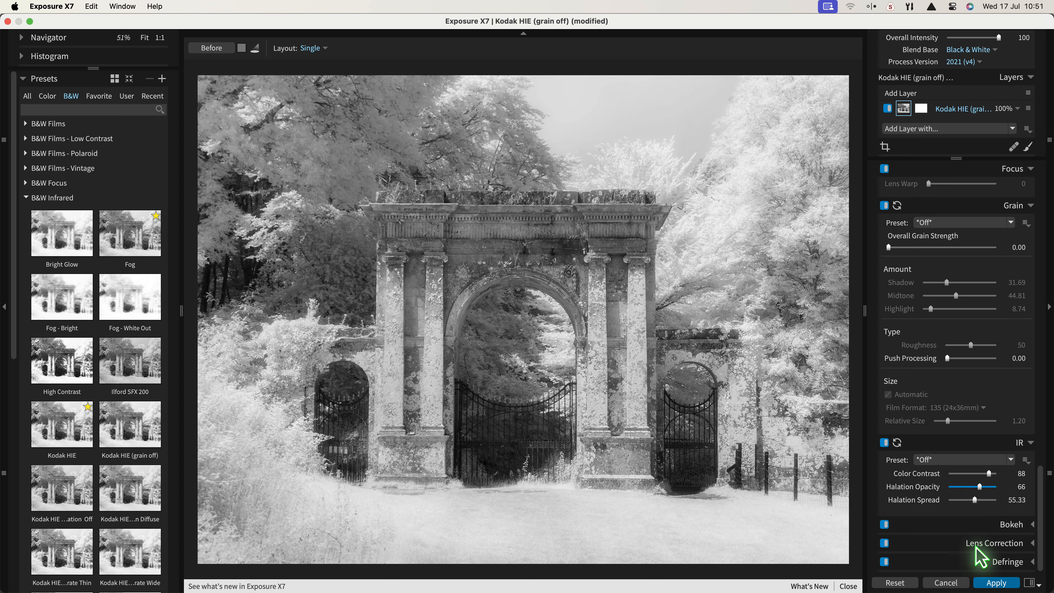
{"action": "left_click", "coordinate": [995, 583]}
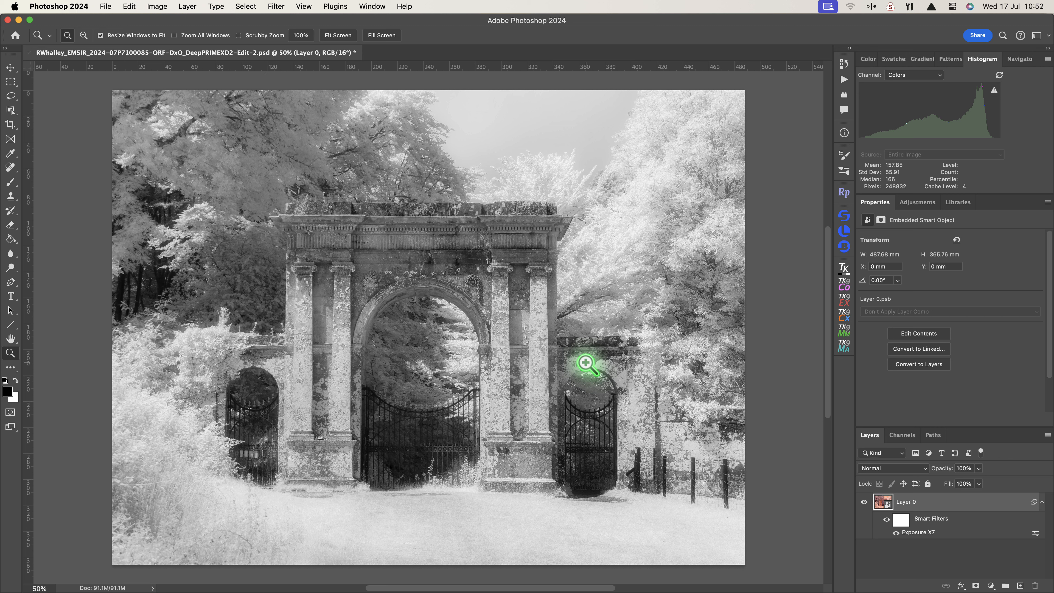
{"action": "key", "text": "alt"}
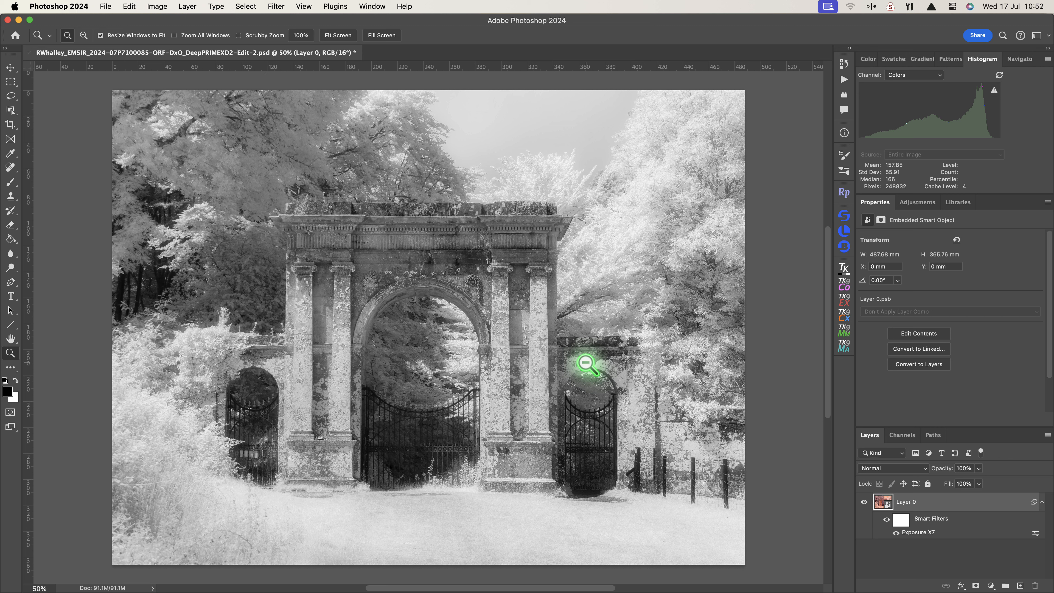